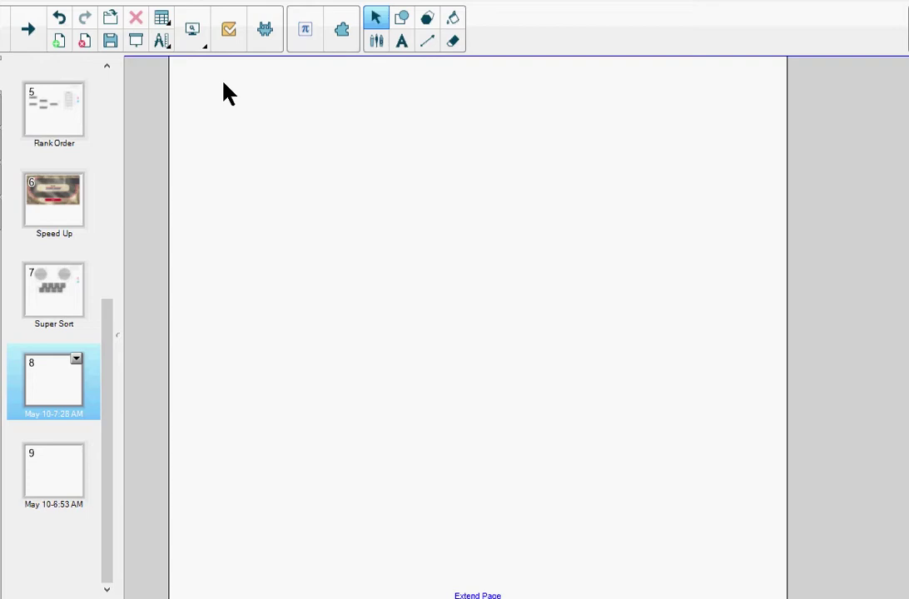
Choose the Super Sort activity from the SMART lab activity gallery.
{"action": "left_click", "coordinate": [266, 31]}
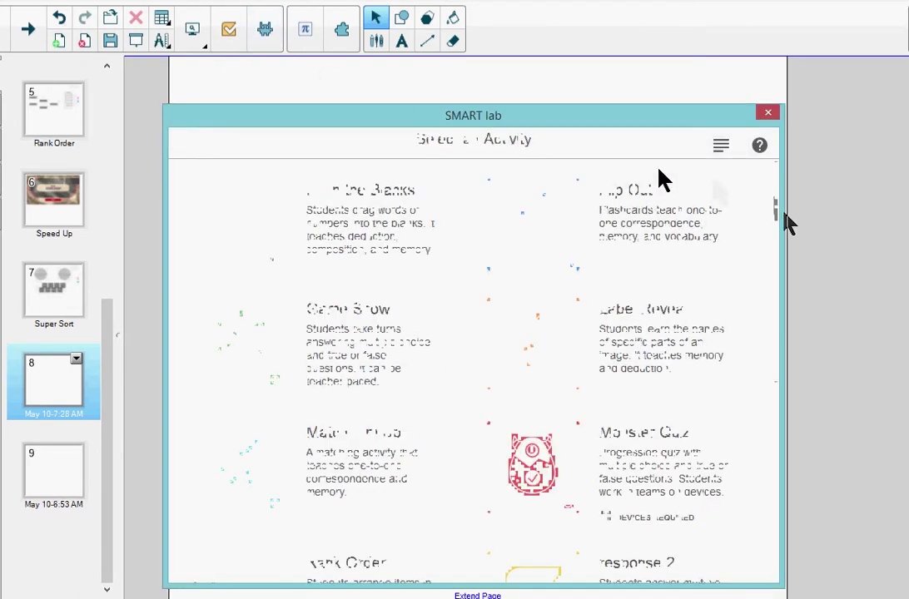
{"action": "left_click_drag", "start_coordinate": [781, 214], "coordinate": [769, 436]}
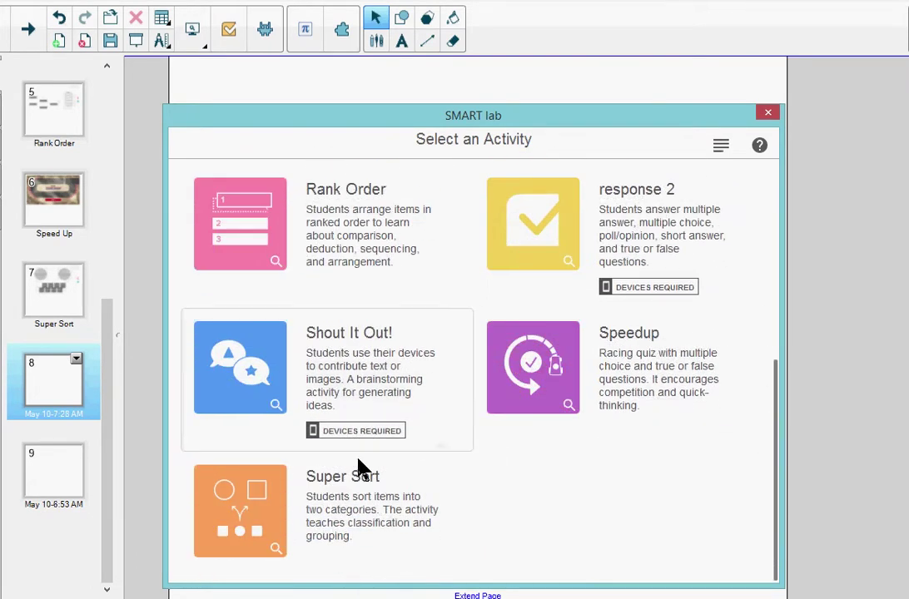
{"action": "left_click", "coordinate": [283, 491]}
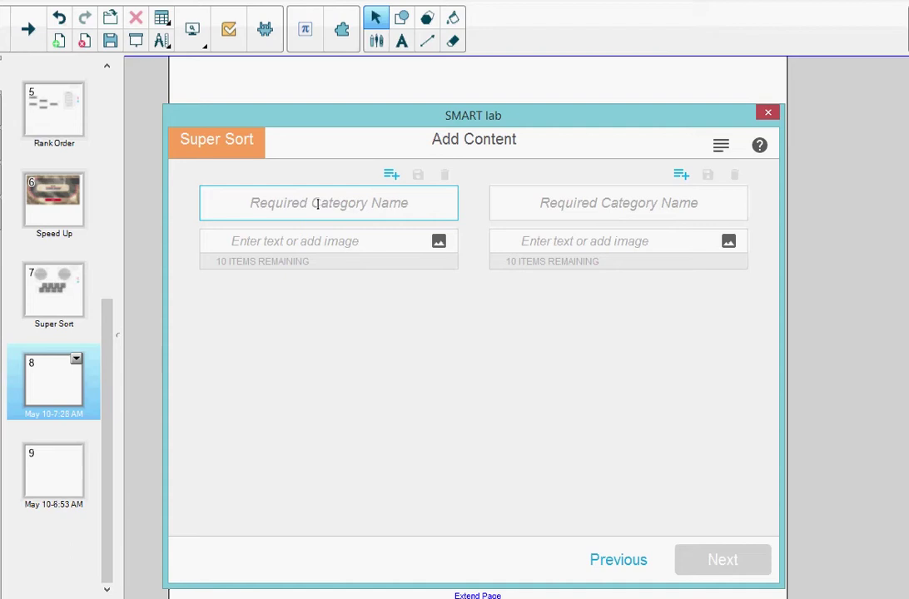
Enter 'Element name' as the first category and 'Atomic symbol' as the second.
{"action": "type", "text": "Element na"}
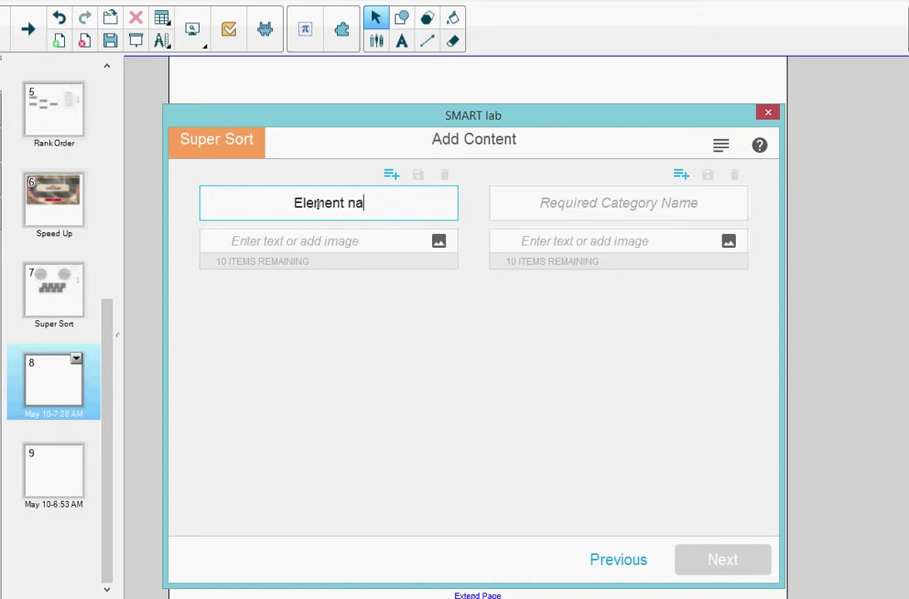
{"action": "type", "text": "me"}
{"action": "key", "text": "Tab"}
{"action": "left_click", "coordinate": [537, 203]}
{"action": "type", "text": "Atomic"}
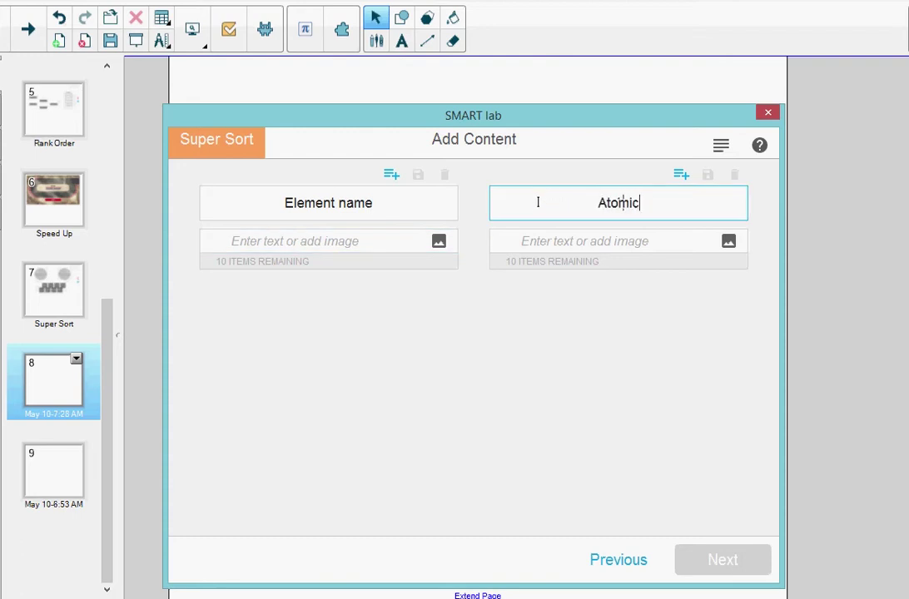
{"action": "type", "text": " symb"}
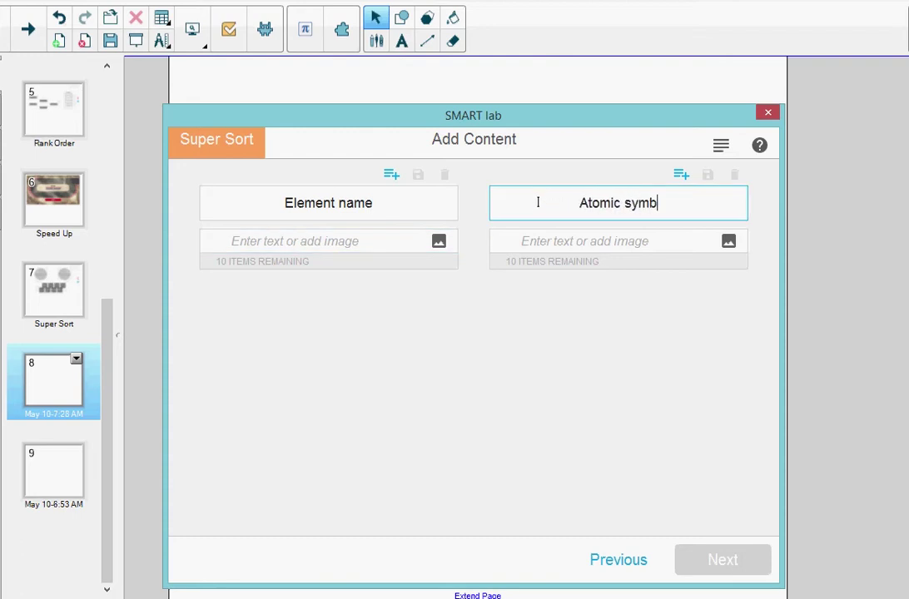
{"action": "type", "text": "ol"}
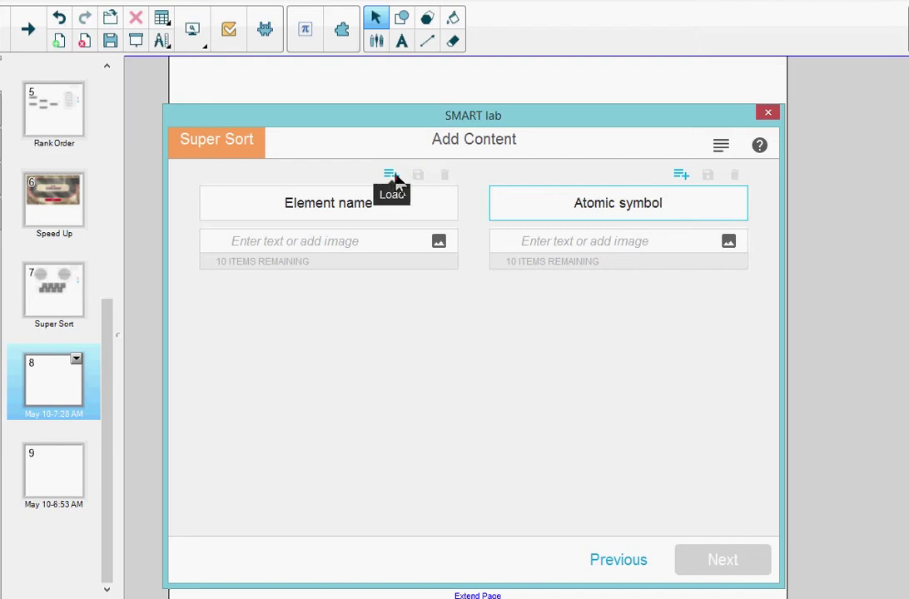
Load the saved Element Name list (Zinc, Hydrogen, Oxygen, Chlorine) into Element name.
{"action": "left_click", "coordinate": [395, 180]}
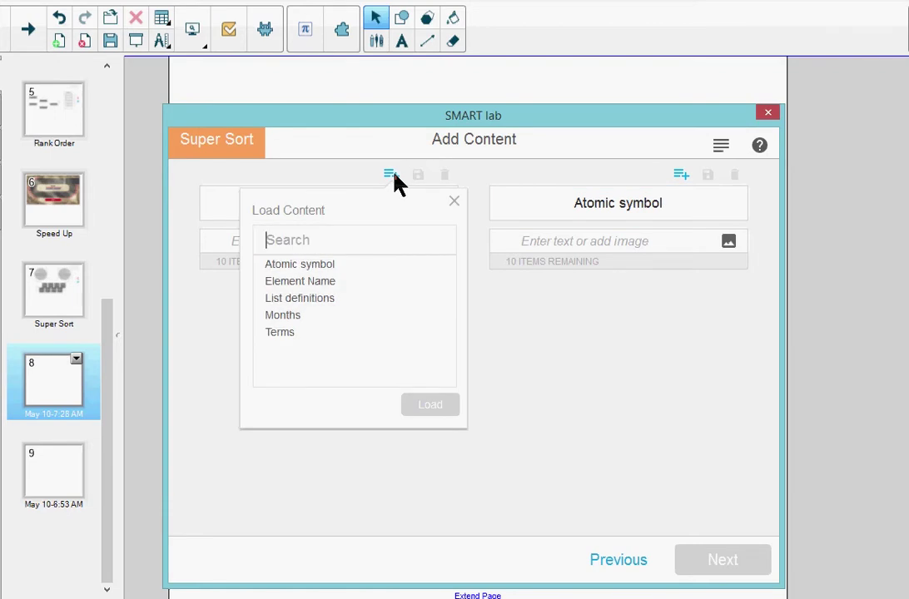
{"action": "left_click", "coordinate": [304, 281]}
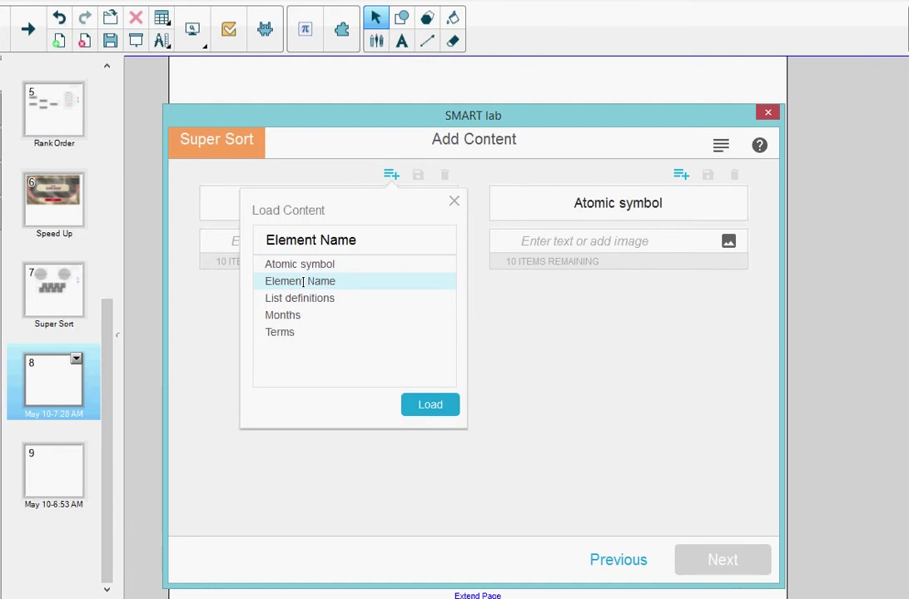
{"action": "left_click", "coordinate": [430, 408]}
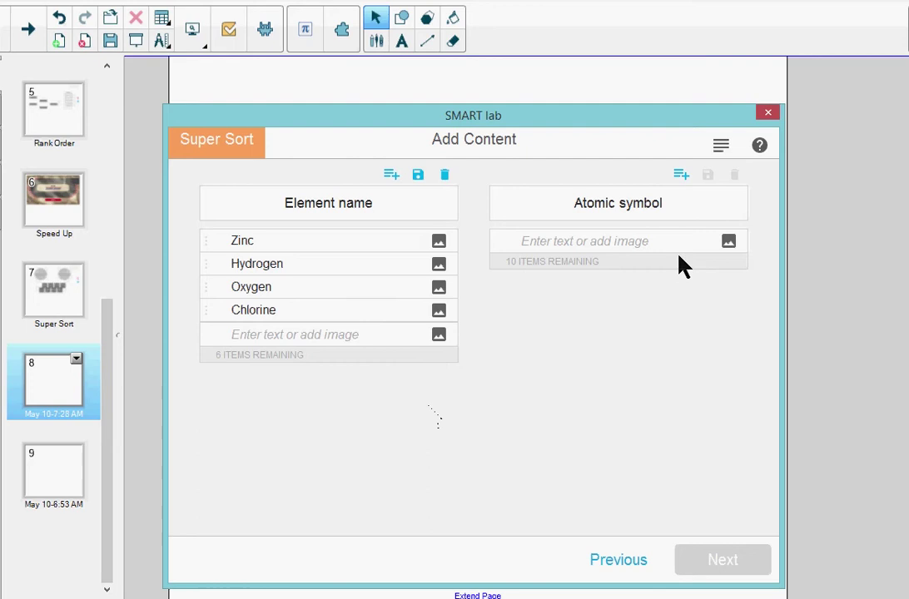
Load the saved Atomic symbol list (Zn, H, O, Cl) into Atomic symbol.
{"action": "left_click", "coordinate": [681, 177]}
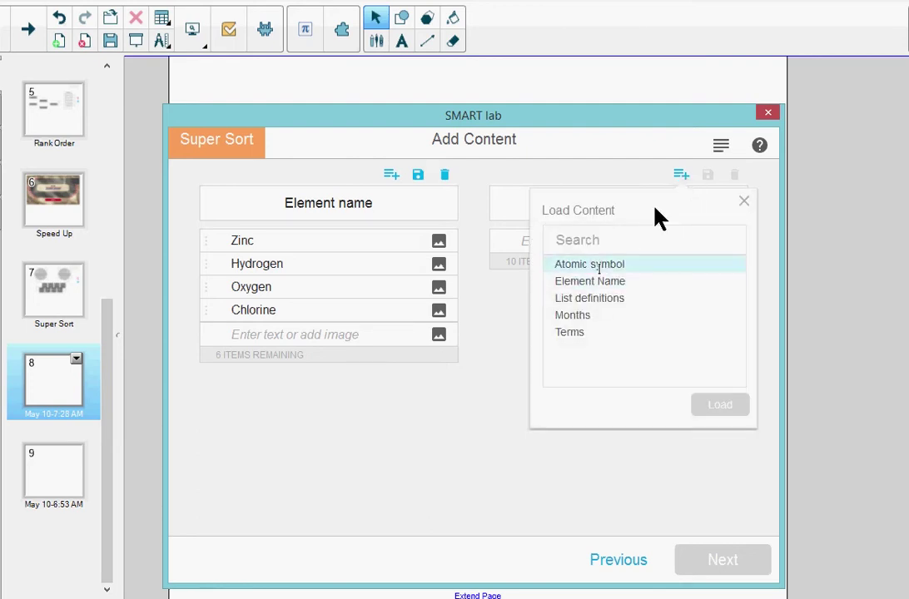
{"action": "left_click", "coordinate": [601, 265]}
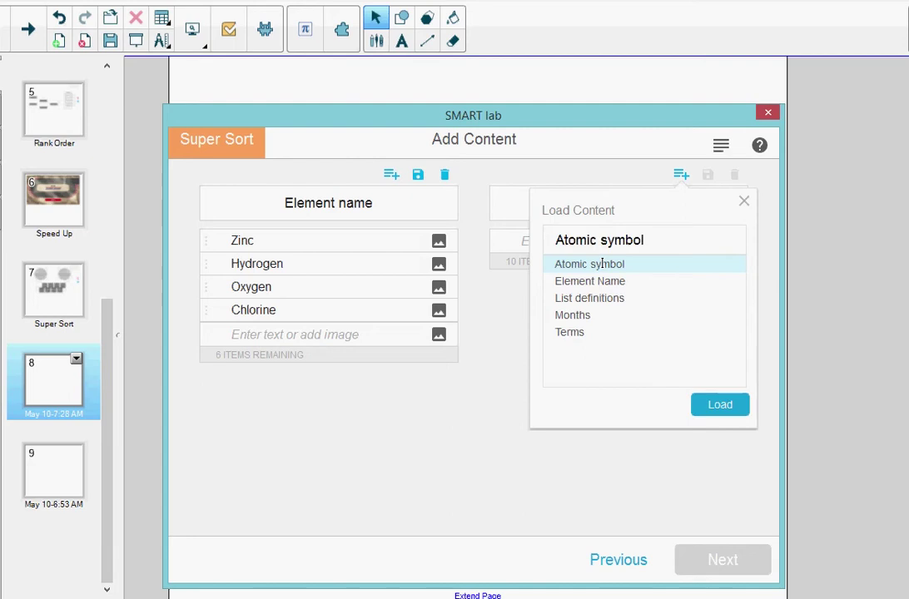
{"action": "left_click", "coordinate": [721, 405]}
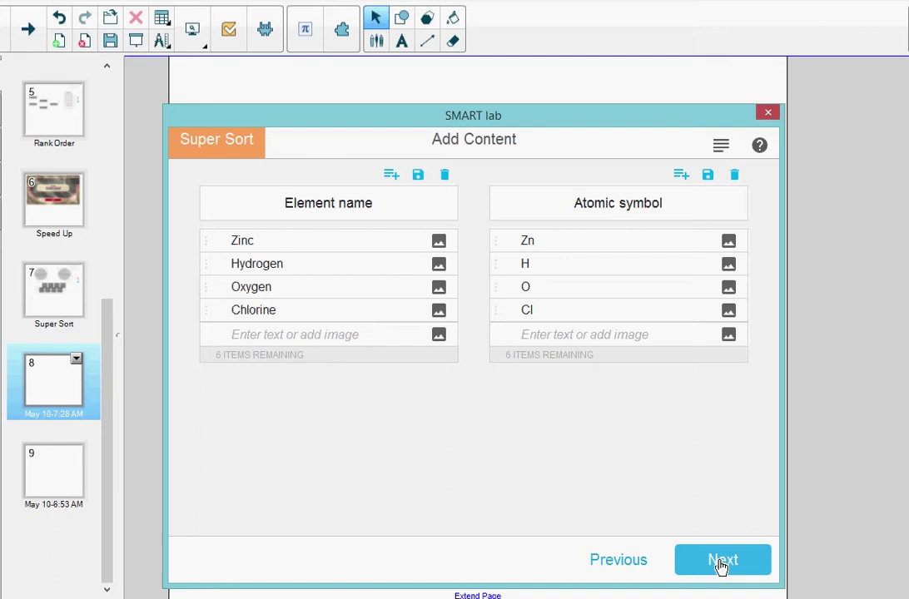
Apply the Basic theme and finish, placing the Super Sort on page 8.
{"action": "left_click", "coordinate": [720, 563]}
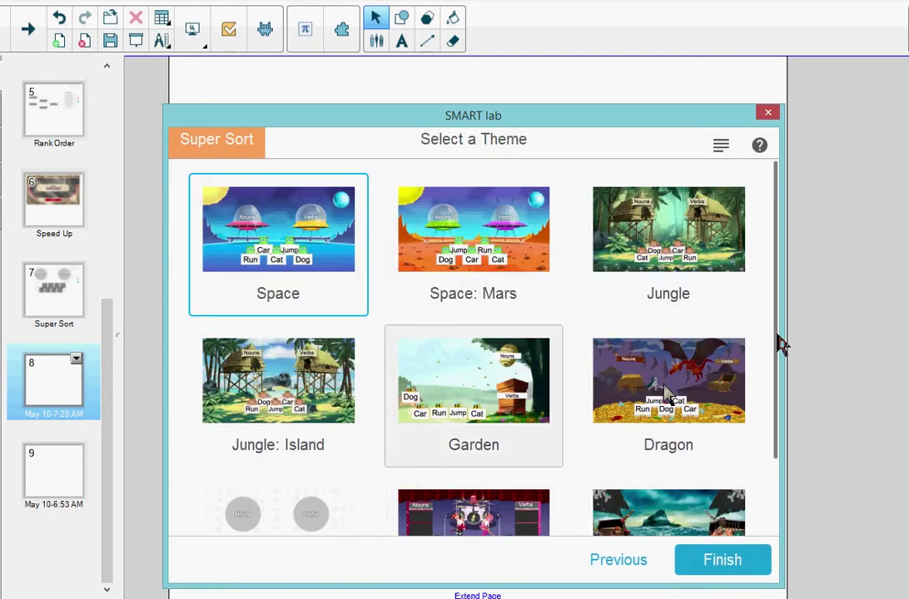
{"action": "scroll", "coordinate": [781, 341], "scroll_direction": "down", "scroll_amount": 2}
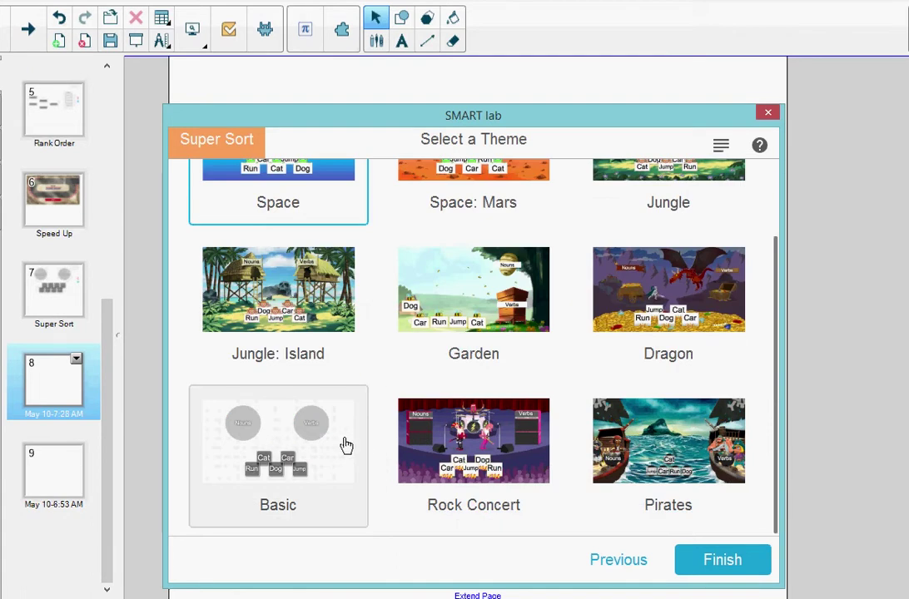
{"action": "left_click", "coordinate": [343, 443]}
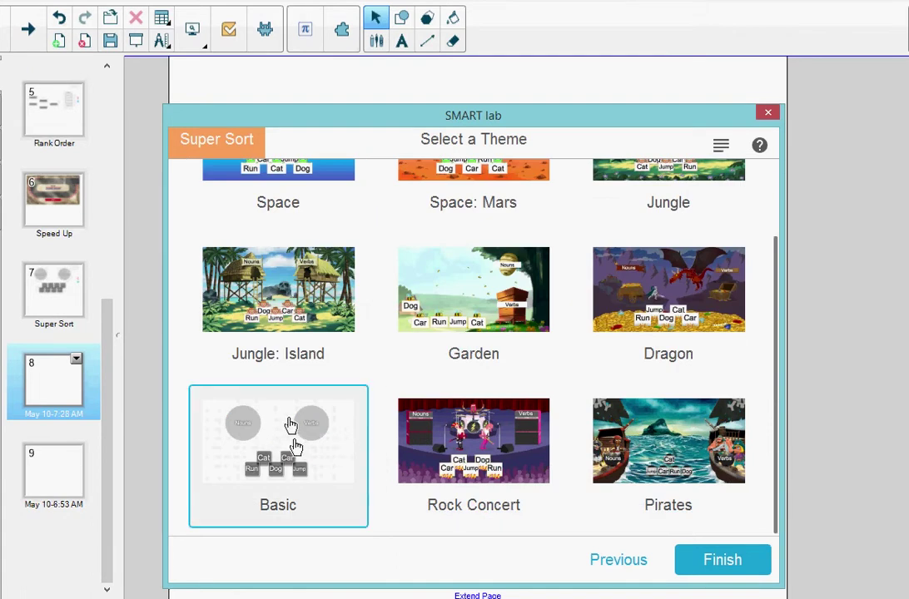
{"action": "left_click", "coordinate": [722, 560]}
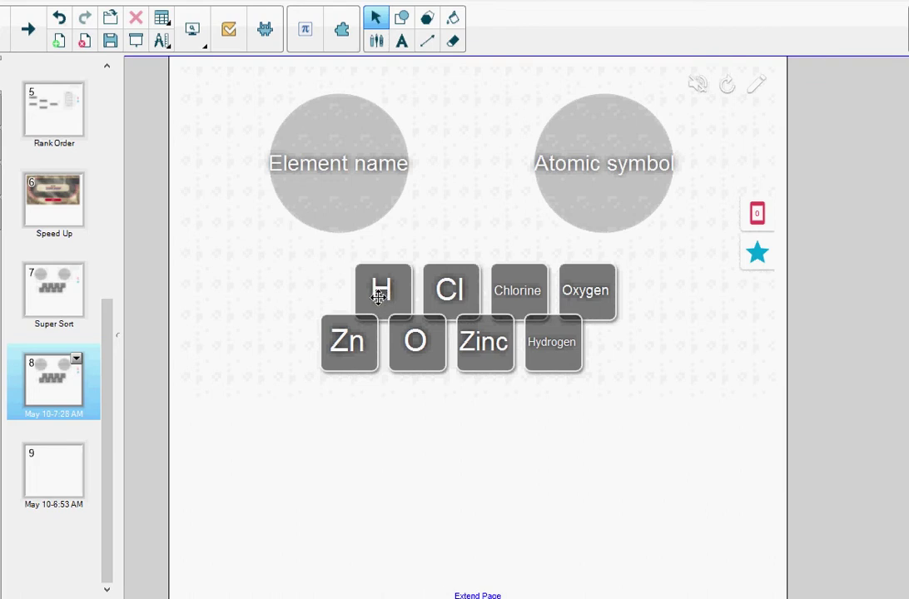
Sort Zinc, Hydrogen, Oxygen, Chlorine into Element name and Zn, H, O, Cl into Atomic symbol.
{"action": "left_click_drag", "start_coordinate": [380, 293], "coordinate": [618, 160]}
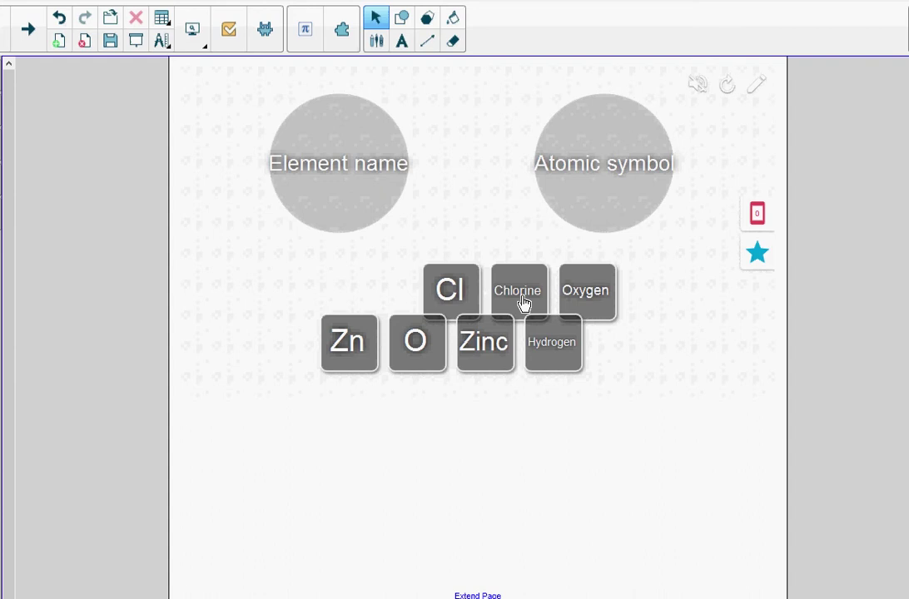
{"action": "left_click_drag", "start_coordinate": [507, 289], "coordinate": [340, 178]}
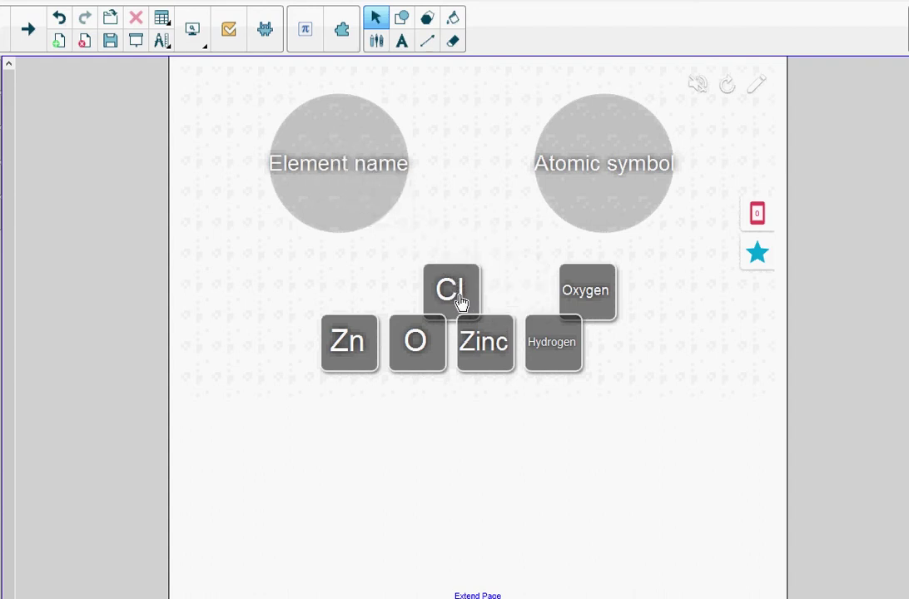
{"action": "left_click_drag", "start_coordinate": [464, 300], "coordinate": [339, 176]}
{"action": "left_click_drag", "start_coordinate": [454, 301], "coordinate": [627, 174]}
{"action": "left_click_drag", "start_coordinate": [575, 279], "coordinate": [325, 173]}
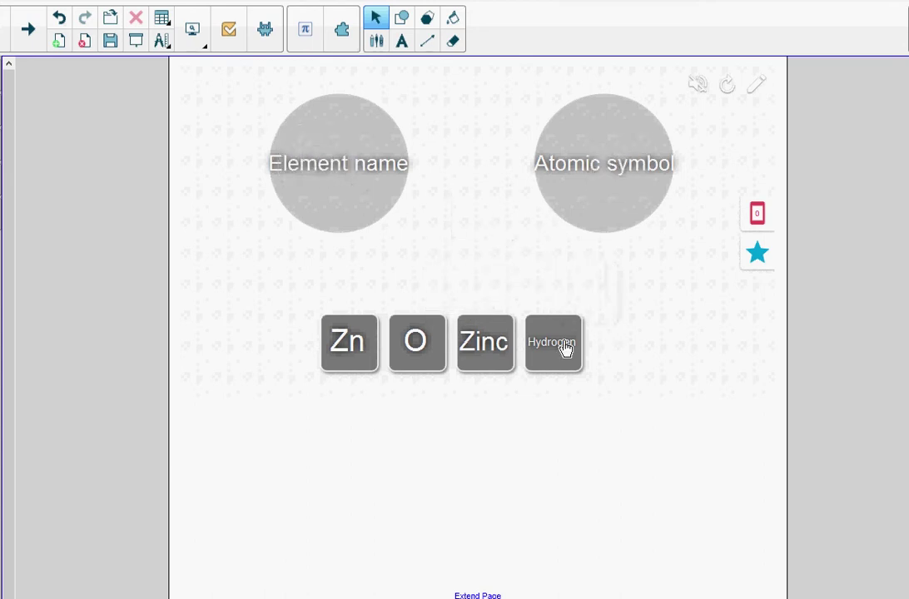
{"action": "left_click_drag", "start_coordinate": [561, 344], "coordinate": [292, 167]}
{"action": "left_click_drag", "start_coordinate": [509, 353], "coordinate": [287, 171]}
{"action": "left_click_drag", "start_coordinate": [435, 341], "coordinate": [583, 171]}
{"action": "left_click_drag", "start_coordinate": [359, 341], "coordinate": [592, 187]}
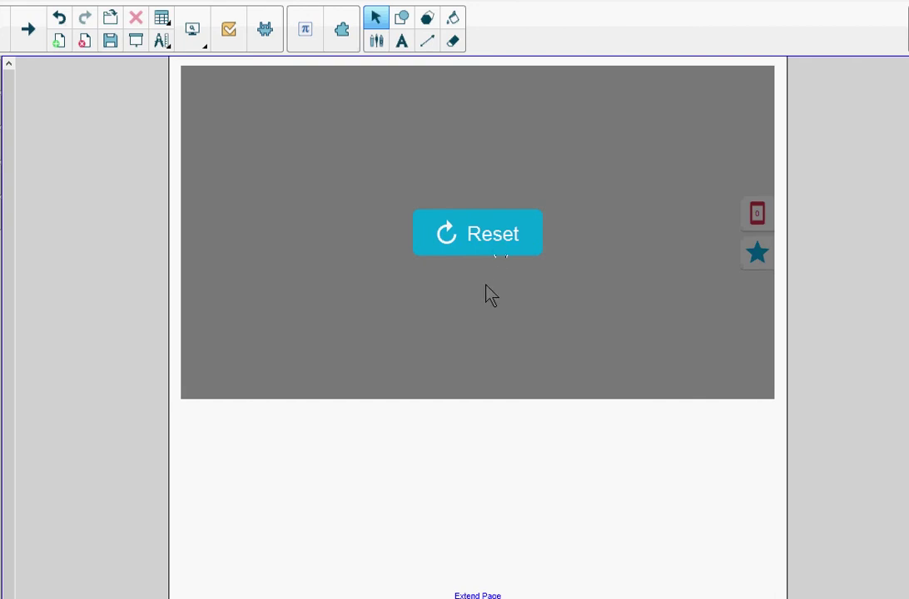
Reset the completed Super Sort so all eight tiles return unsorted.
{"action": "left_click", "coordinate": [498, 237]}
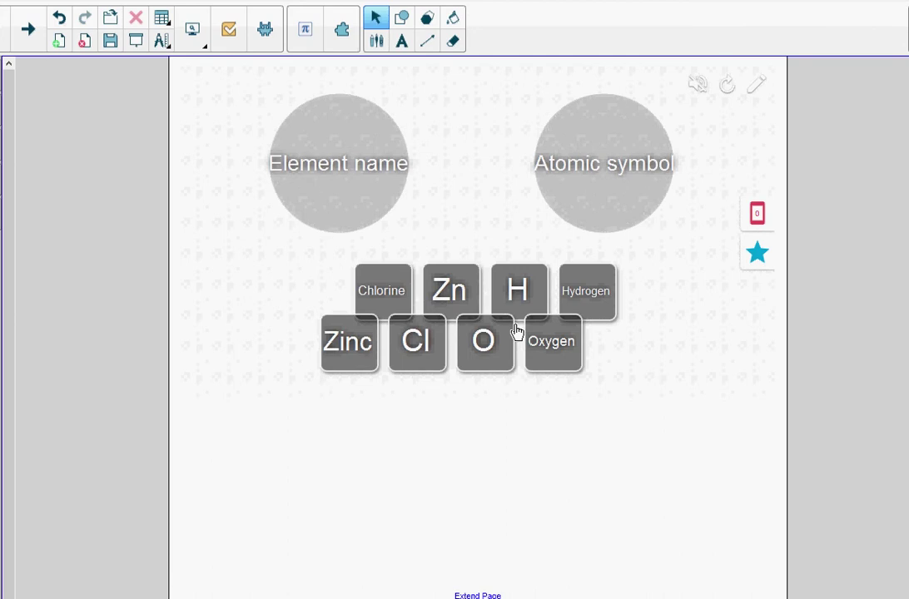